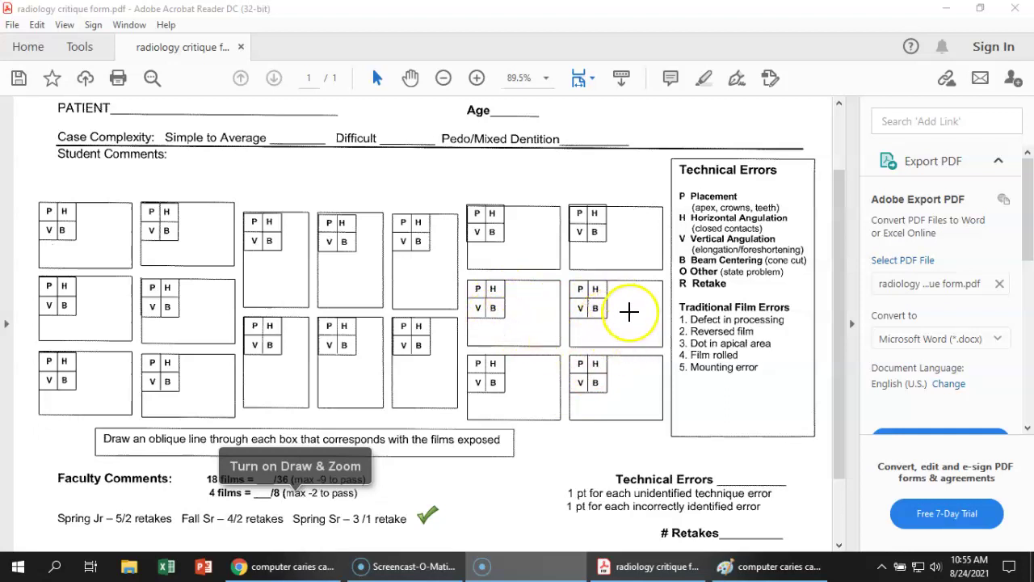
- Write a red L by the Pedo/Mixed Dentition line and an R beside Student Comments, circling each
mouse_move(659, 123)
mouse_down()
mouse_move(659, 142)
mouse_move(682, 145)
mouse_up()
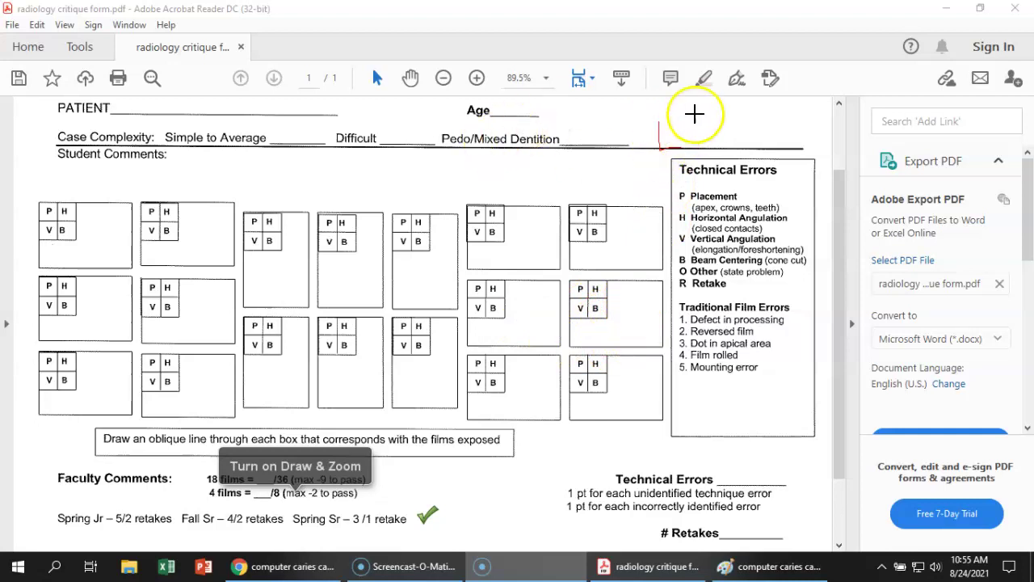
mouse_move(680, 104)
mouse_down()
mouse_move(636, 124)
mouse_move(663, 169)
mouse_move(703, 138)
mouse_move(691, 107)
mouse_up()
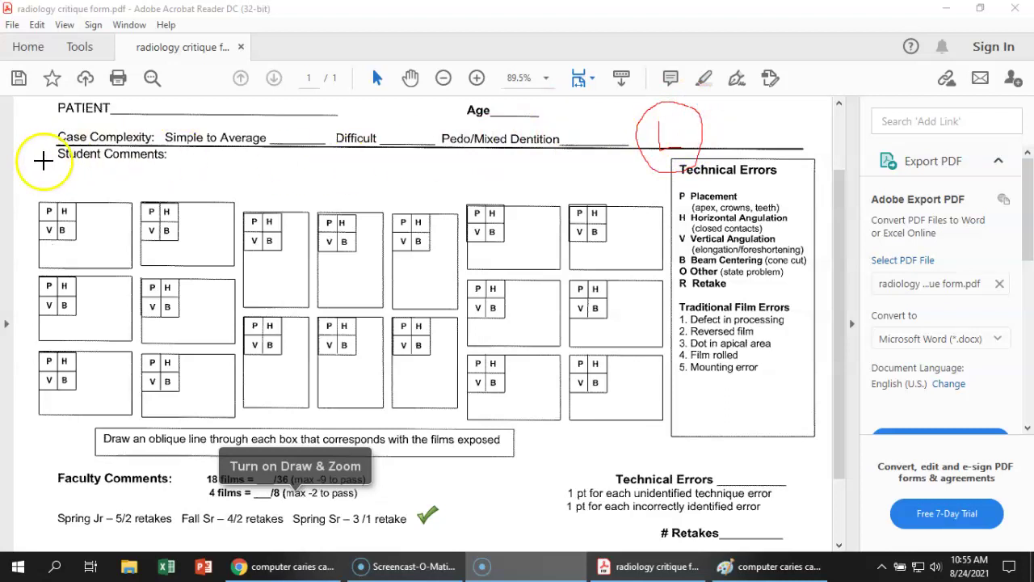
mouse_move(43, 162)
mouse_down()
mouse_move(56, 187)
mouse_move(60, 149)
mouse_move(51, 169)
mouse_move(78, 183)
mouse_up()
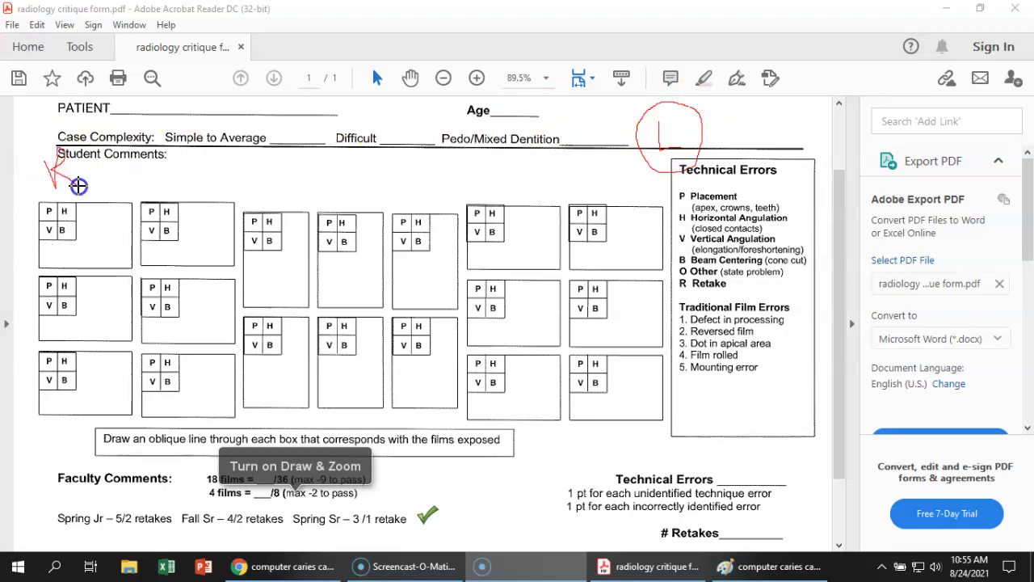
mouse_move(69, 124)
mouse_down()
mouse_move(32, 162)
mouse_move(76, 202)
mouse_move(101, 141)
mouse_move(68, 126)
mouse_up()
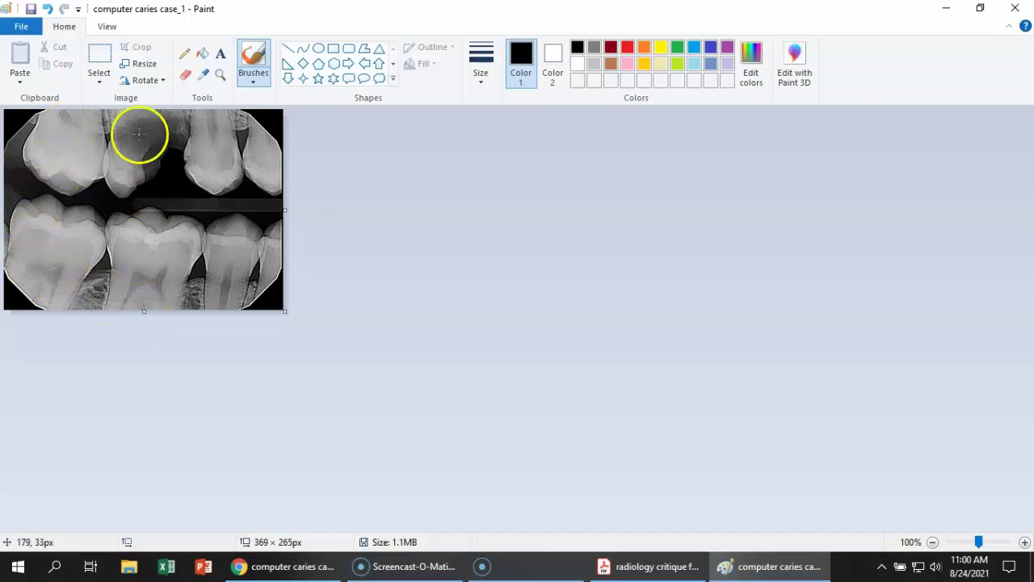
- With a black pencil, draw a vertical line through the contact and write 2 on both left teeth
click(185, 53)
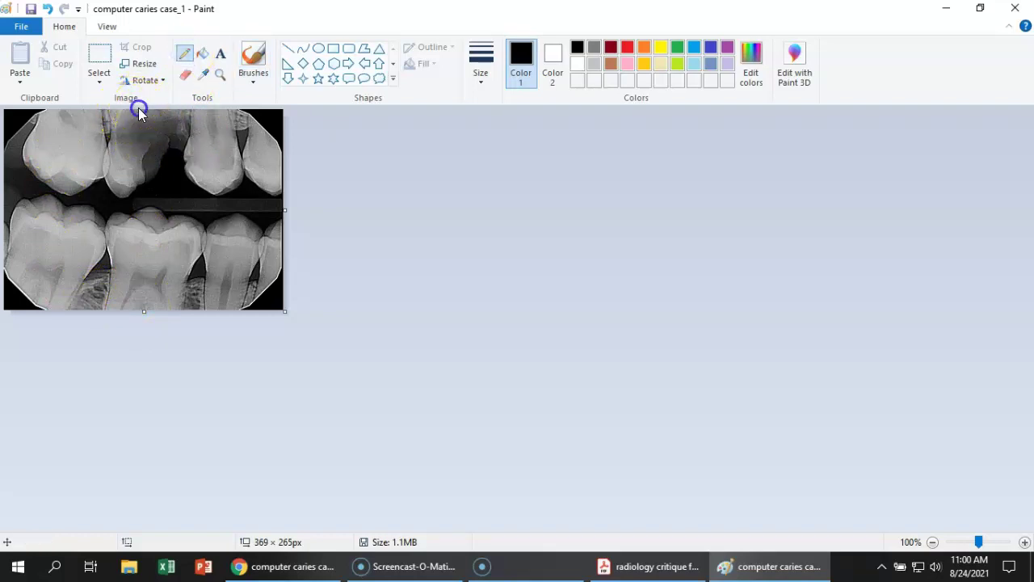
click(139, 141)
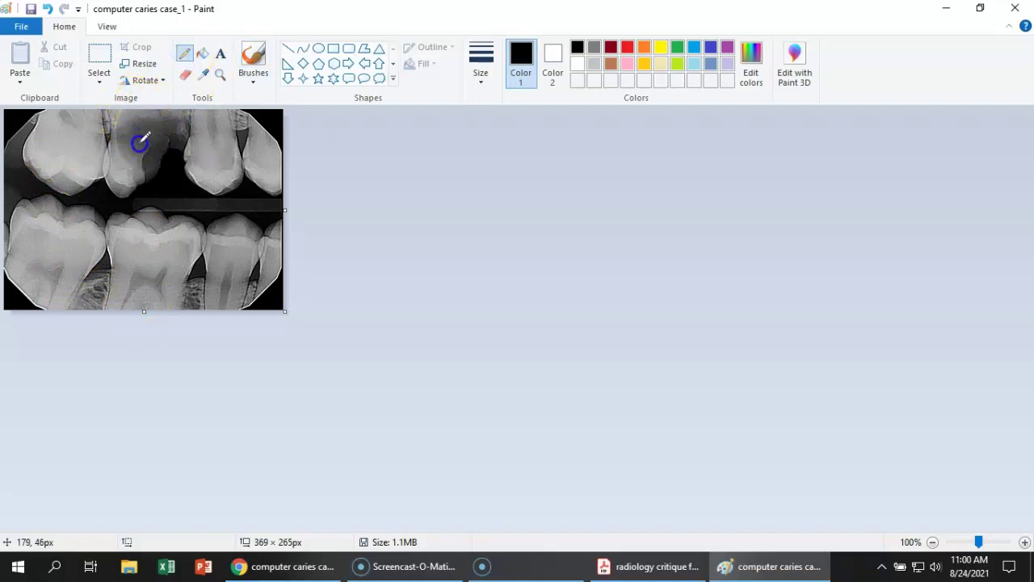
click(577, 47)
click(141, 118)
mouse_move(132, 251)
mouse_down()
mouse_move(129, 319)
mouse_move(132, 272)
mouse_up()
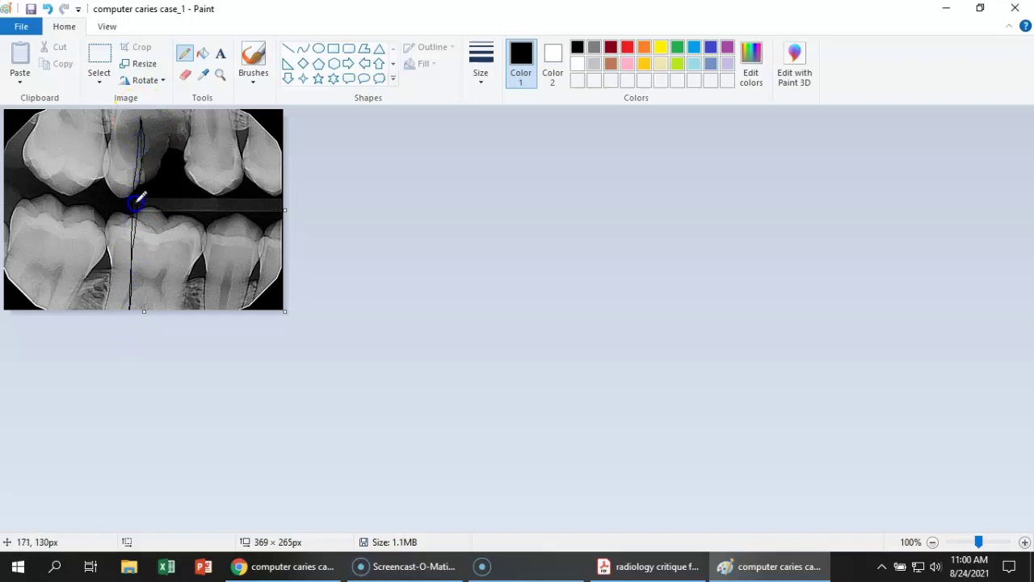
mouse_move(139, 199)
mouse_down()
mouse_move(127, 282)
mouse_move(143, 178)
mouse_up()
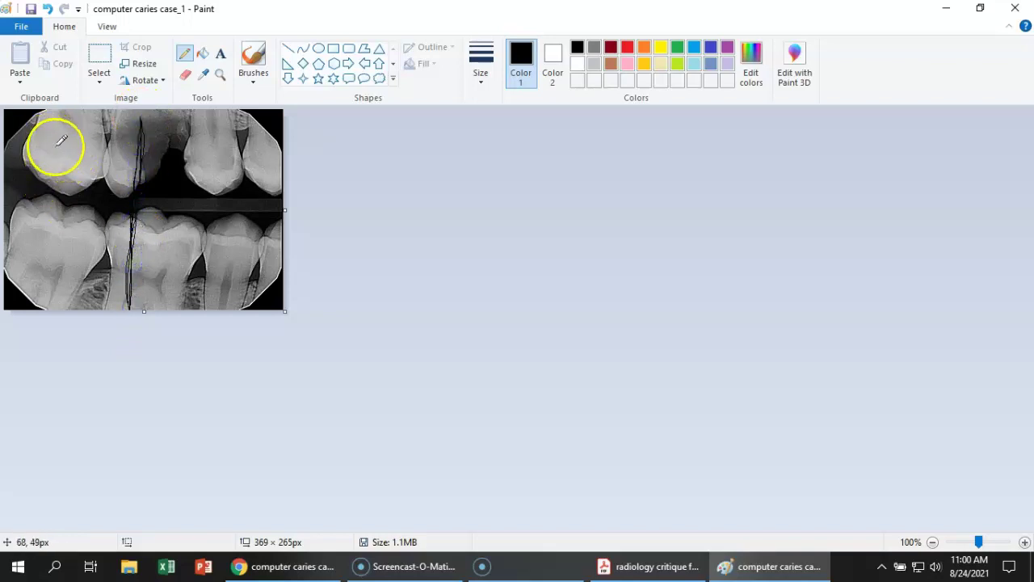
drag(56, 146, 71, 151)
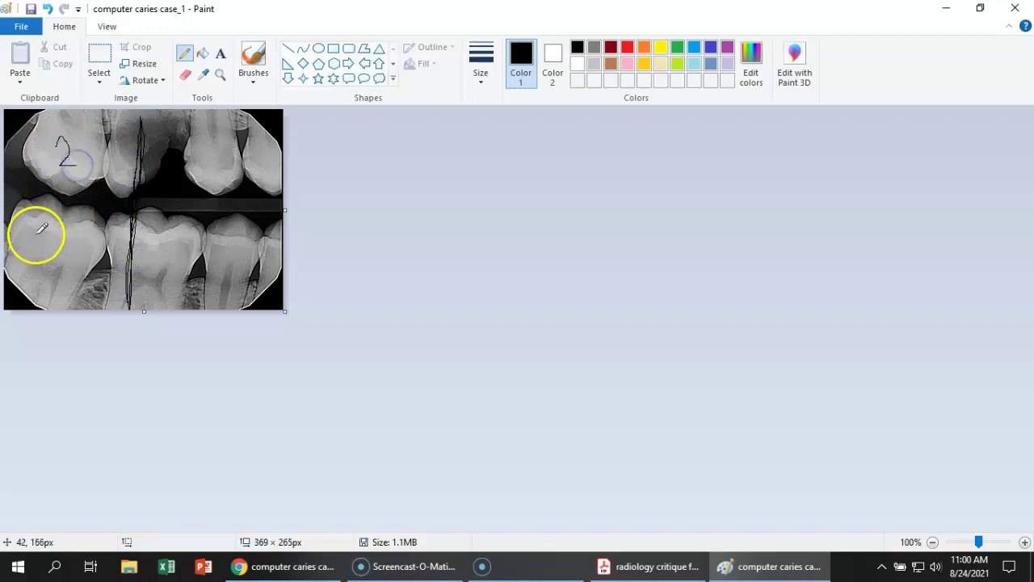
drag(37, 233, 51, 230)
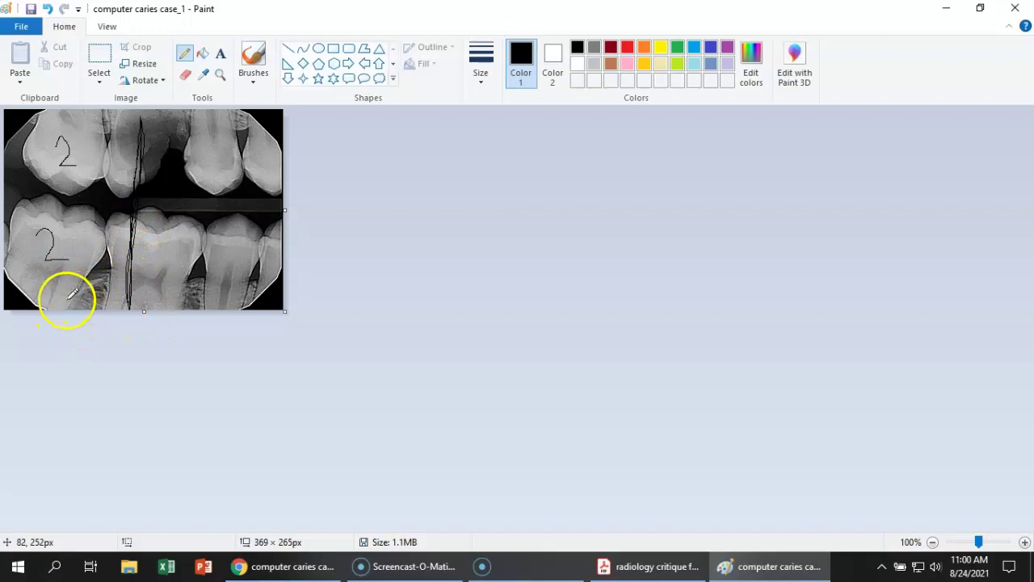
- Draw a right-pointing arrow at the line's bottom and a left-pointing arrow at its top
drag(78, 299, 100, 301)
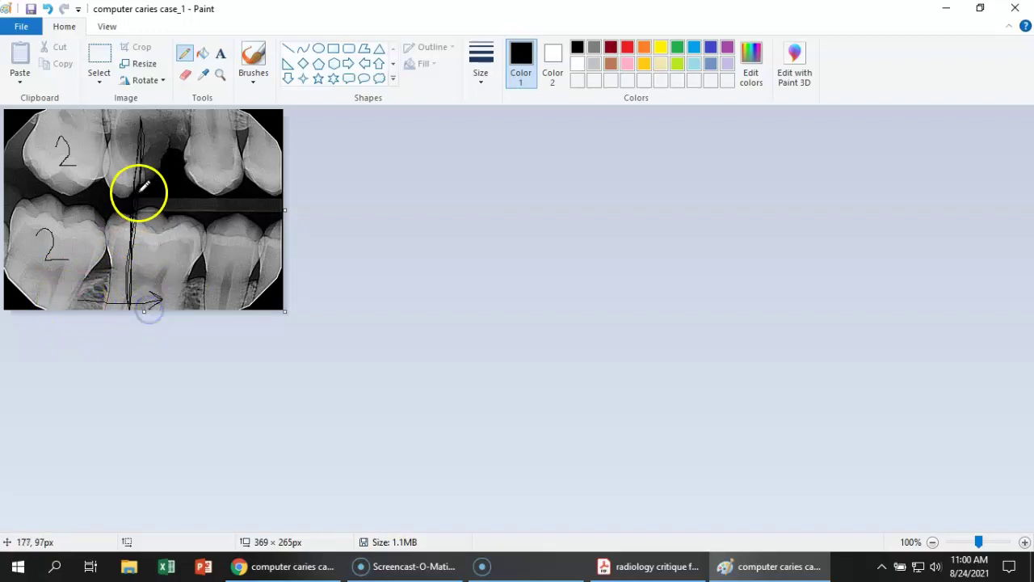
drag(162, 116, 99, 118)
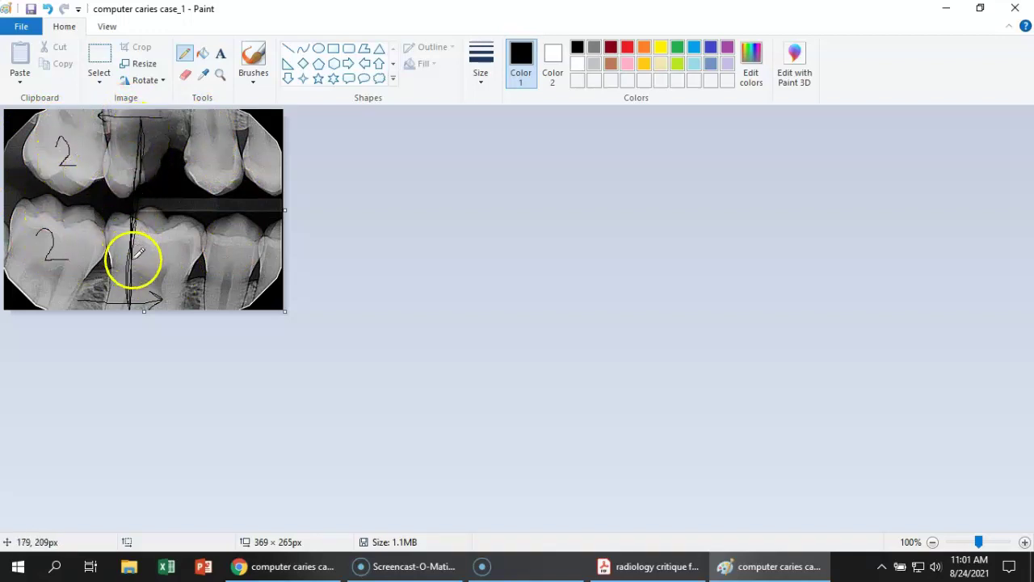
- In the critique form, mark an X in the P box of the second-row first film
click(651, 566)
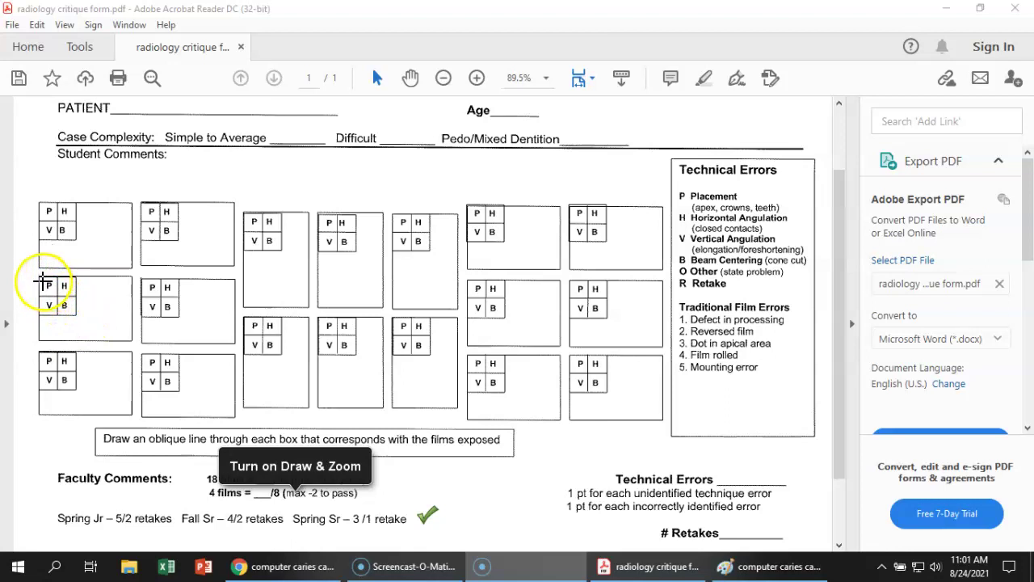
click(40, 277)
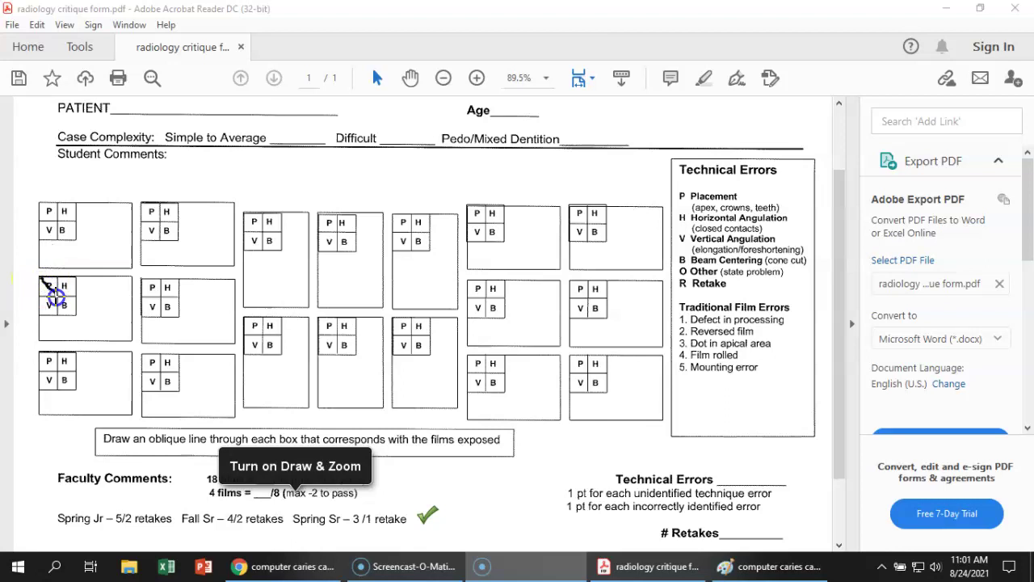
drag(55, 297, 55, 299)
click(46, 288)
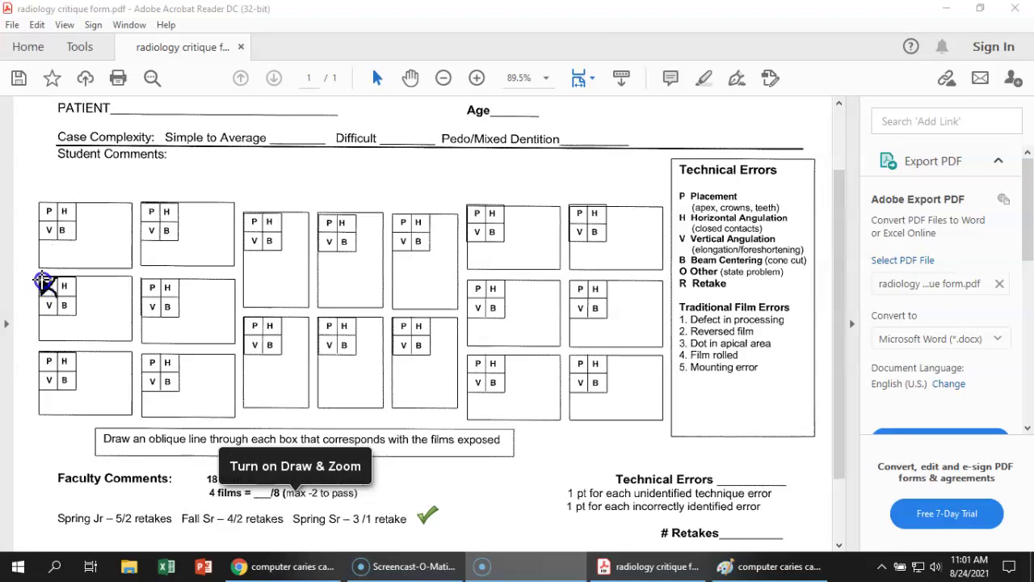
- Return to the annotated bitewing X-ray in Paint
click(88, 342)
click(157, 426)
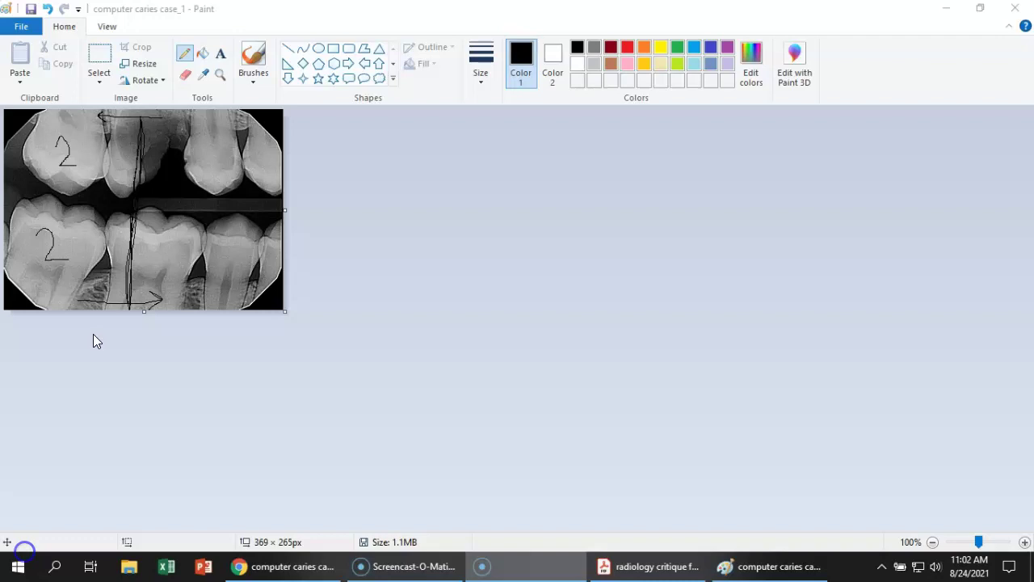
click(104, 288)
click(32, 184)
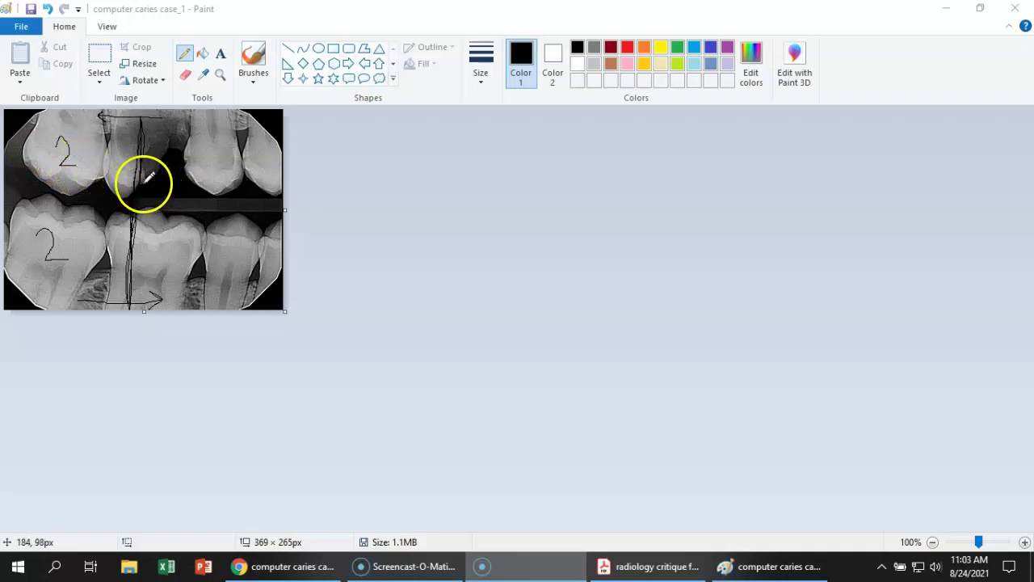
- Clear the line, arrows and 2 labels from the X-ray by erasing, then undoing repeatedly
click(142, 115)
click(185, 75)
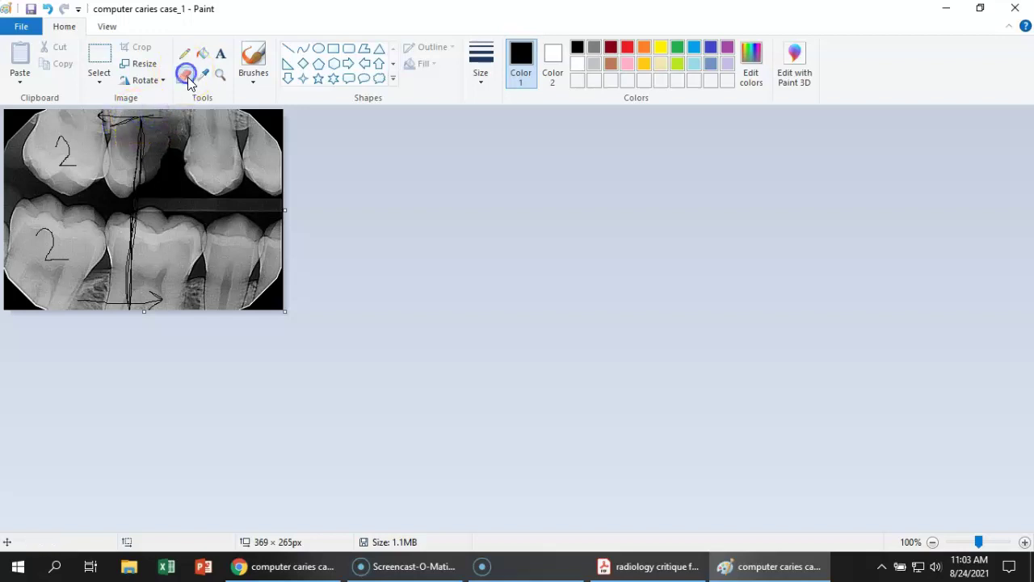
drag(78, 132, 106, 114)
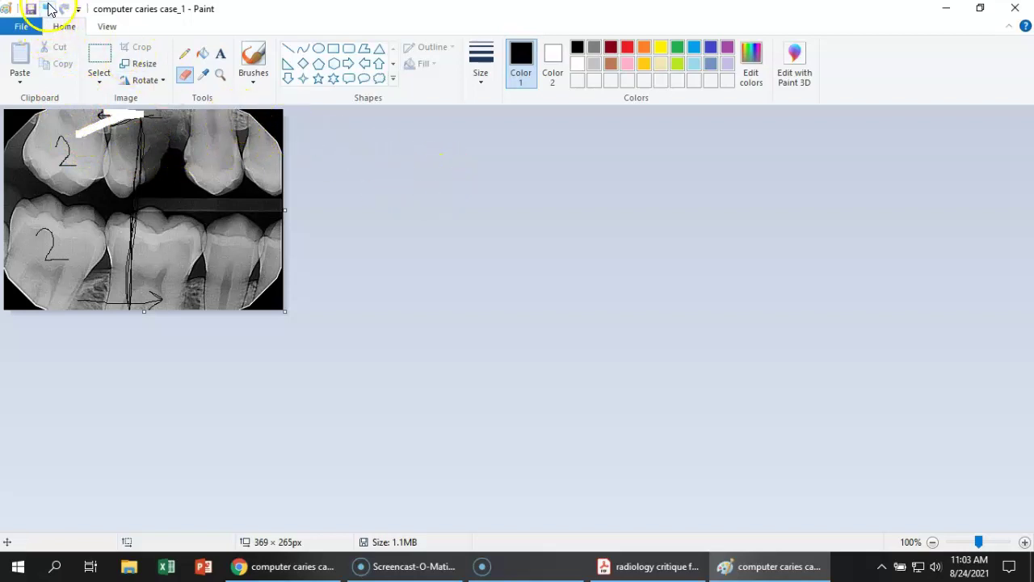
click(47, 9)
click(47, 9)
click(47, 9)
click(47, 9)
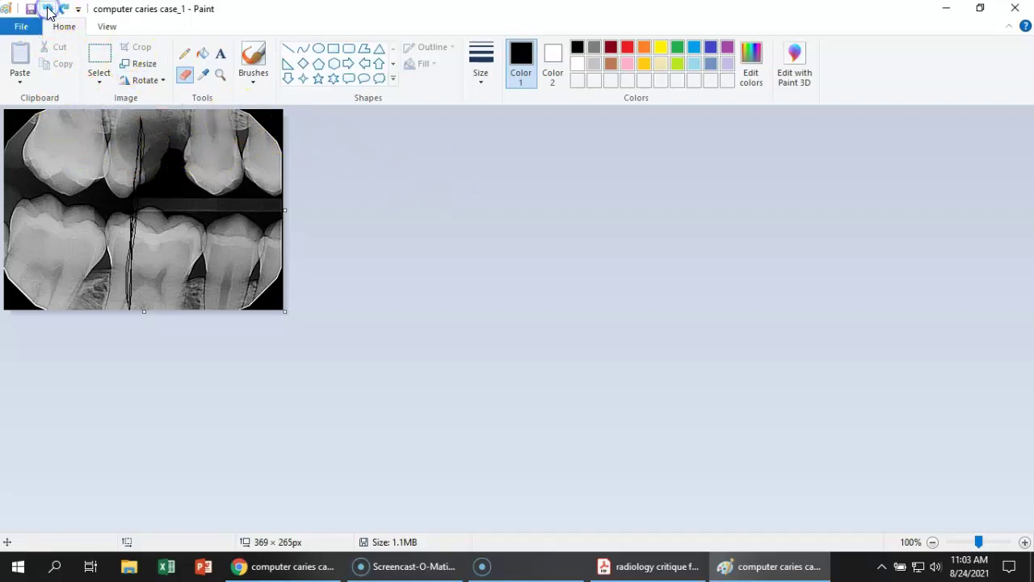
click(47, 9)
click(89, 323)
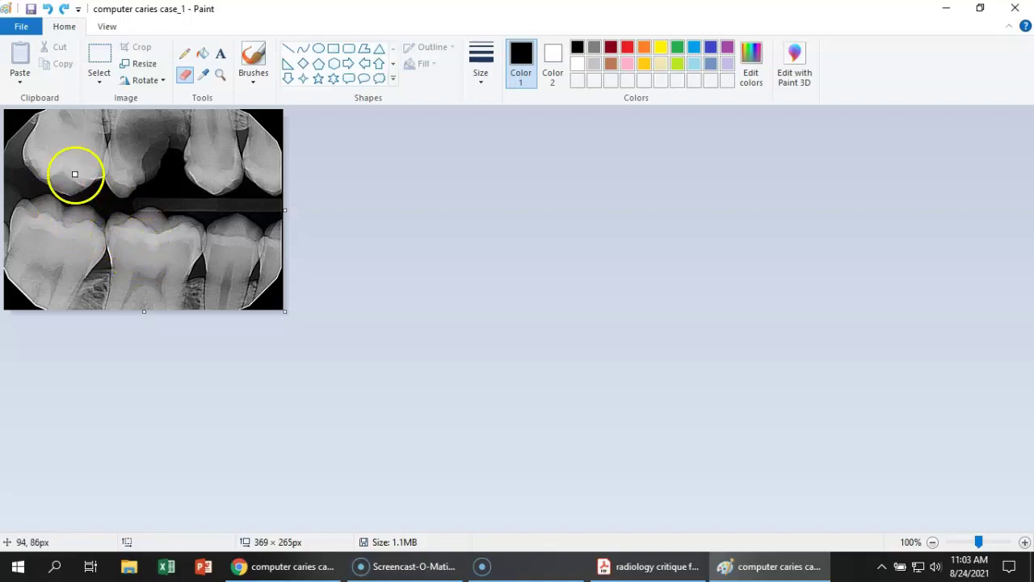
- Select the Pencil tool for thin freehand drawing
click(184, 54)
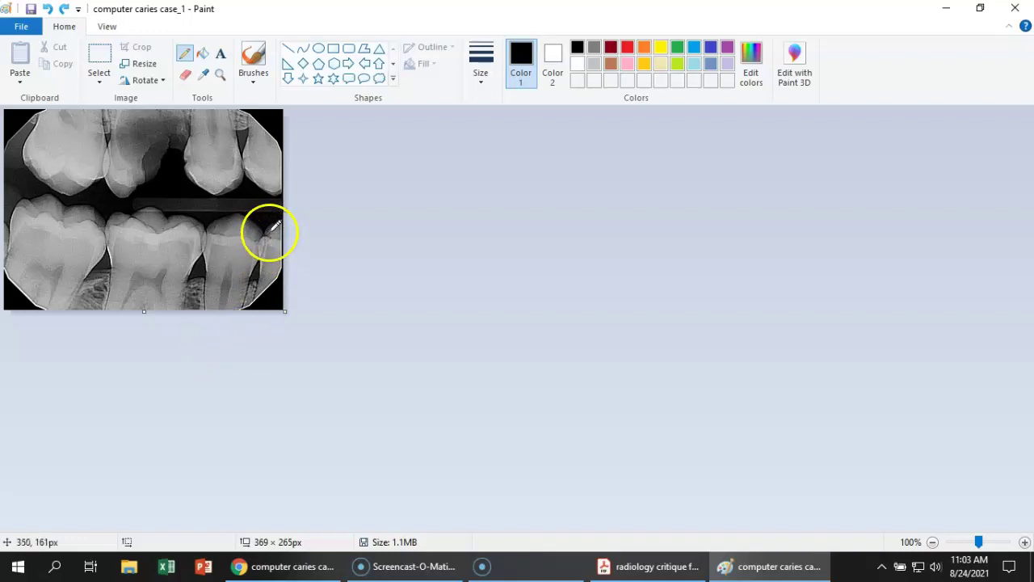
- Circle the overlapping contacts on the lower right, middle, lower left, upper left and upper right teeth
drag(269, 225, 267, 227)
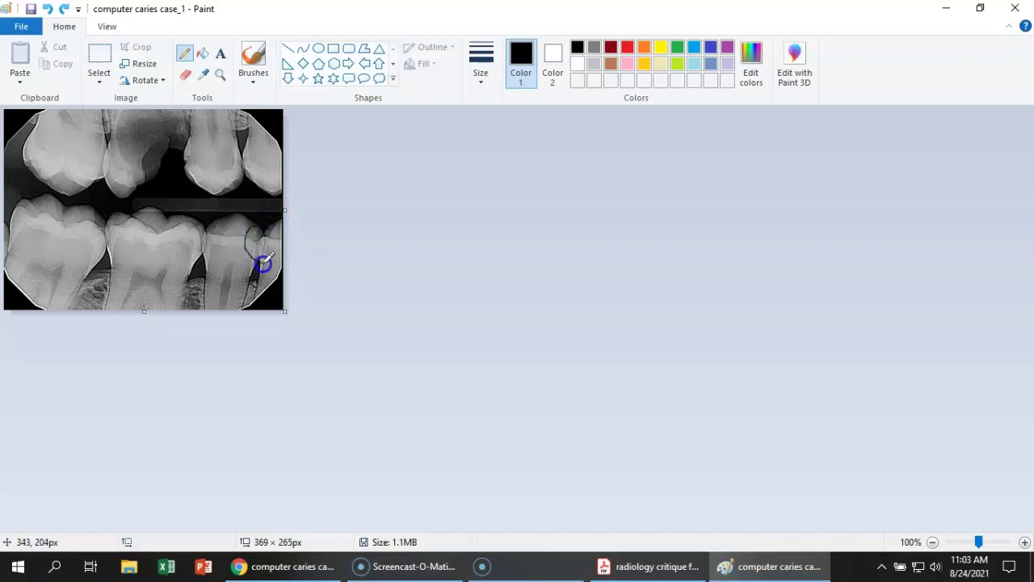
drag(268, 224, 268, 224)
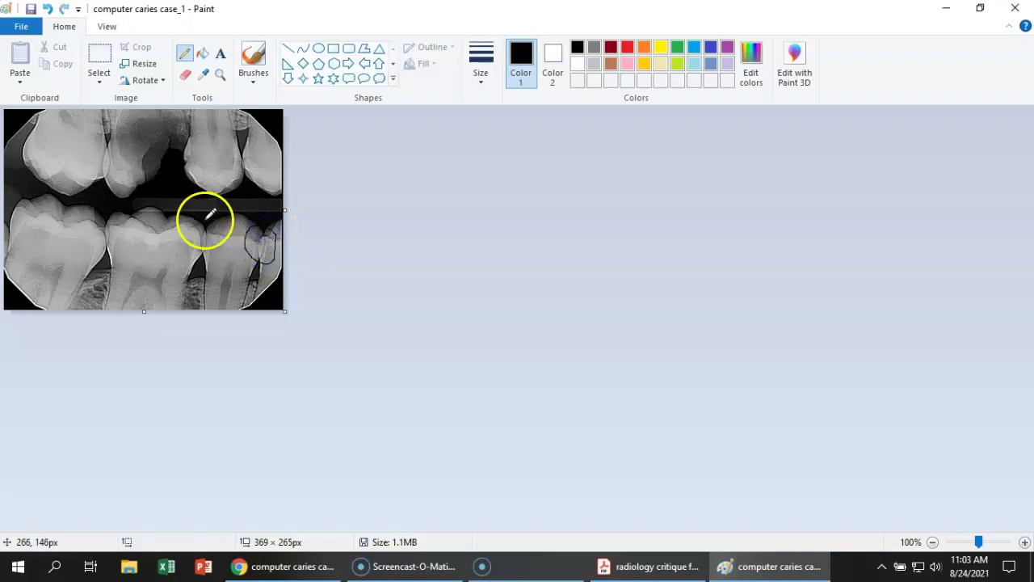
mouse_move(202, 218)
mouse_down()
mouse_move(197, 258)
mouse_move(225, 250)
mouse_up()
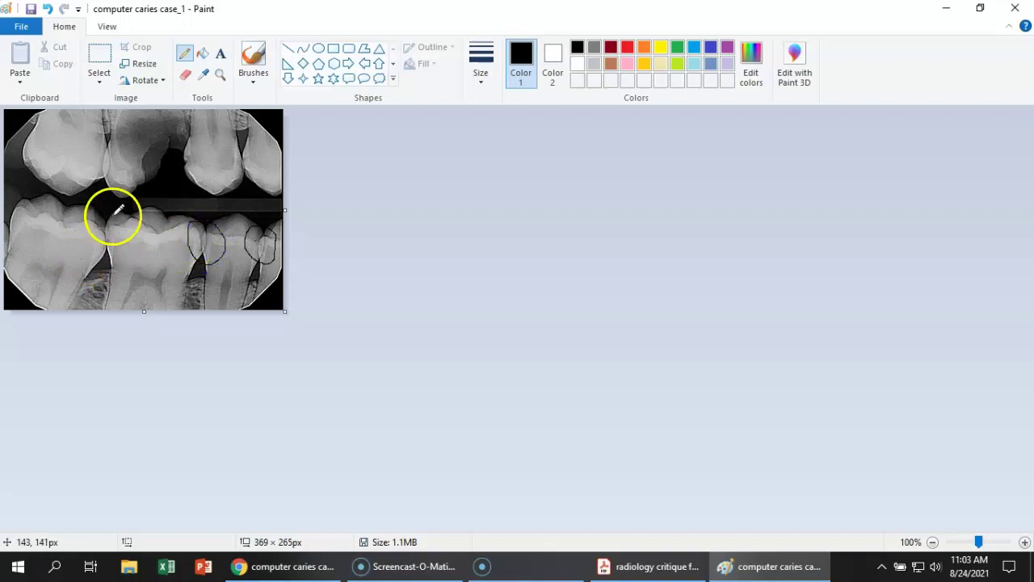
mouse_move(87, 223)
mouse_down()
mouse_move(105, 246)
mouse_move(125, 215)
mouse_move(106, 202)
mouse_up()
mouse_move(120, 144)
mouse_down()
mouse_move(97, 145)
mouse_move(94, 185)
mouse_move(126, 165)
mouse_move(113, 135)
mouse_up()
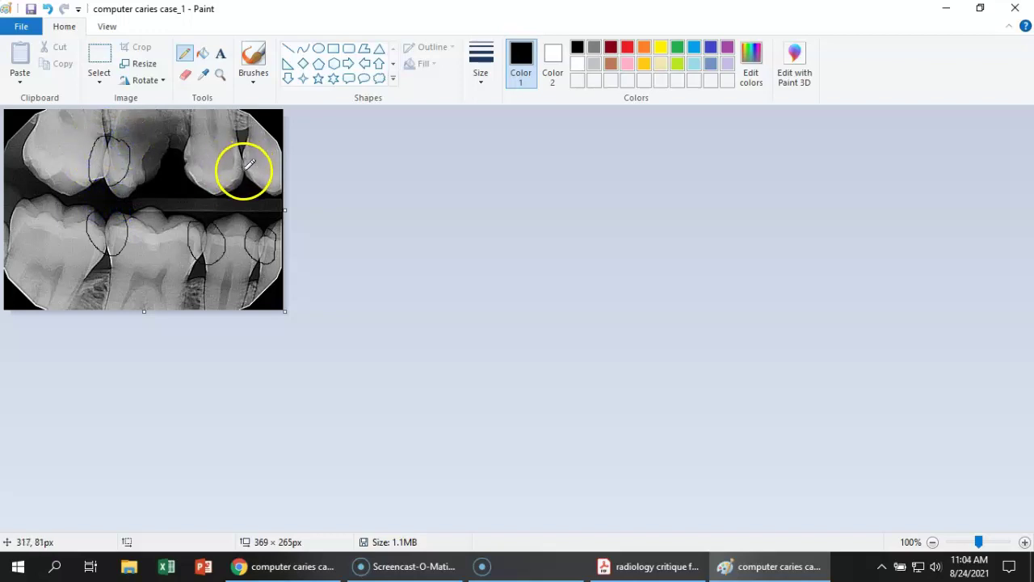
mouse_move(245, 153)
mouse_down()
mouse_move(233, 148)
mouse_move(242, 174)
mouse_move(252, 145)
mouse_up()
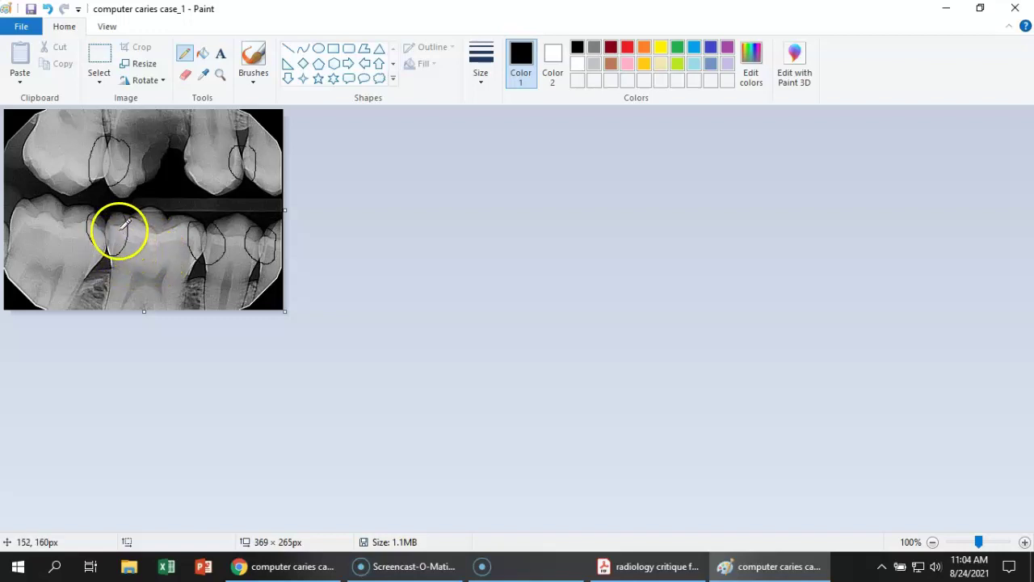
- Trace additional pencil loops around the lower-left tooth contact
drag(118, 224, 121, 224)
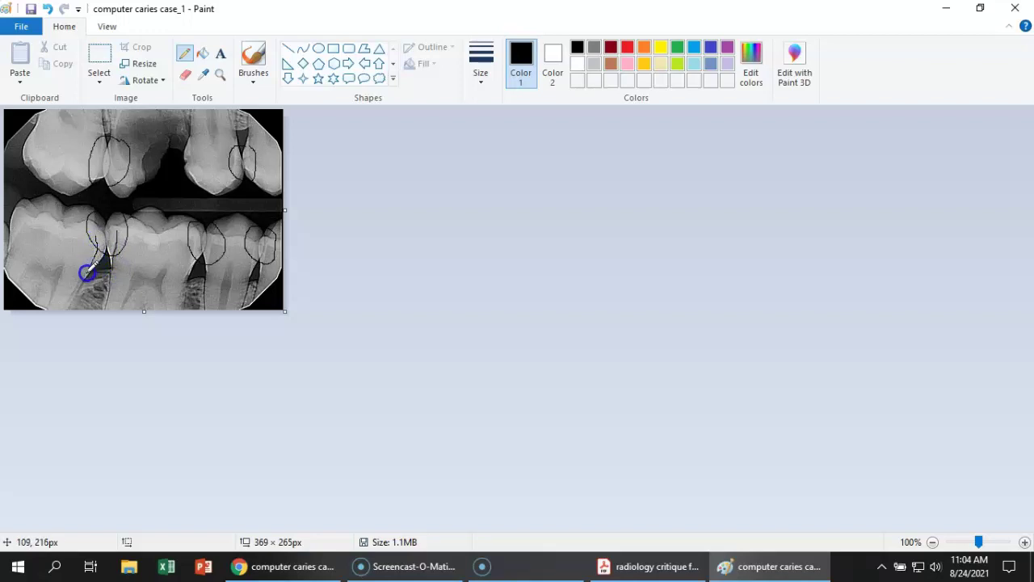
drag(86, 272, 85, 273)
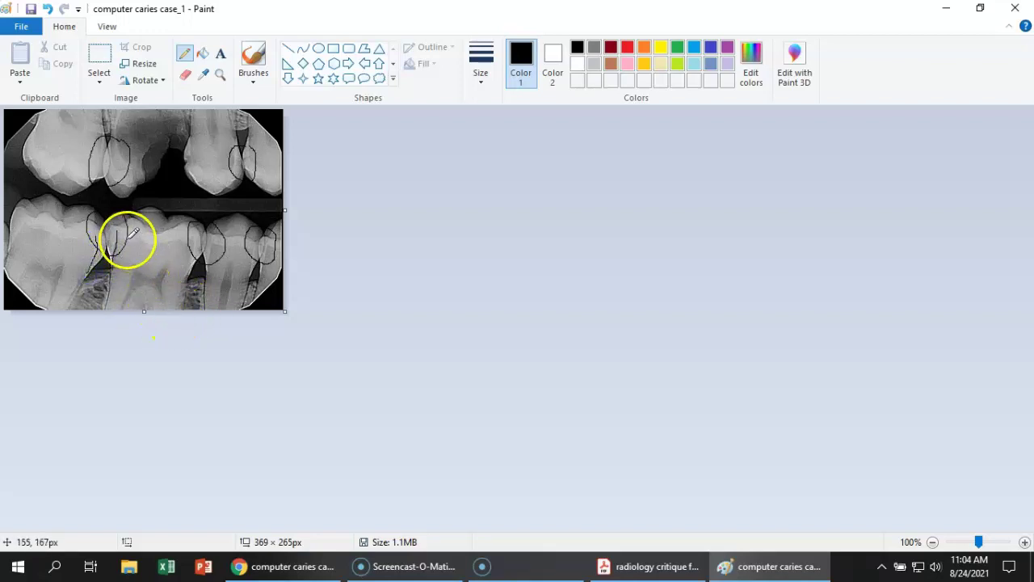
drag(107, 224, 108, 226)
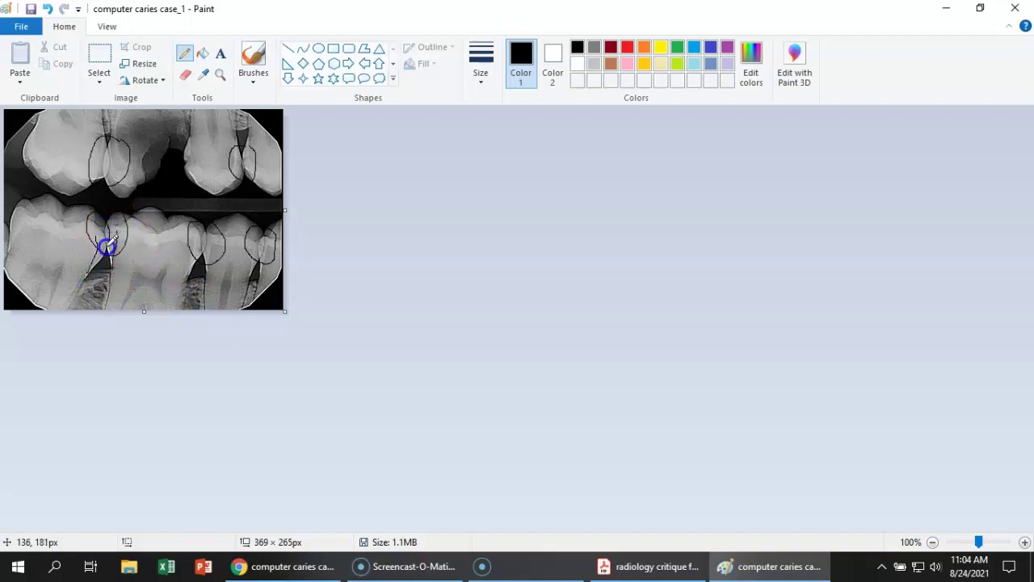
drag(103, 253, 103, 254)
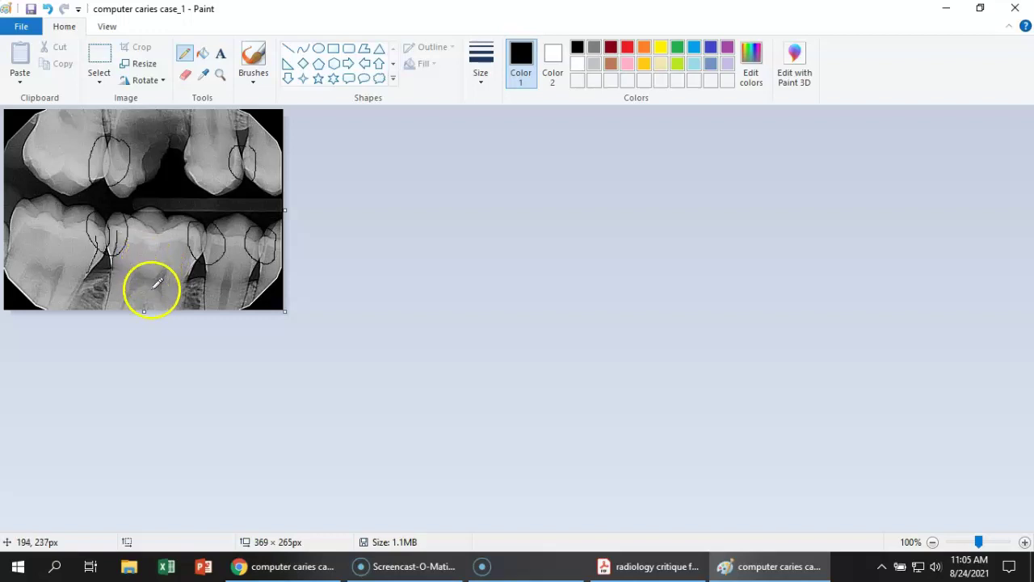
- Switch to the critique form with Alt+Tab and mark an X in the second-row film's H box
key(alt+Tab)
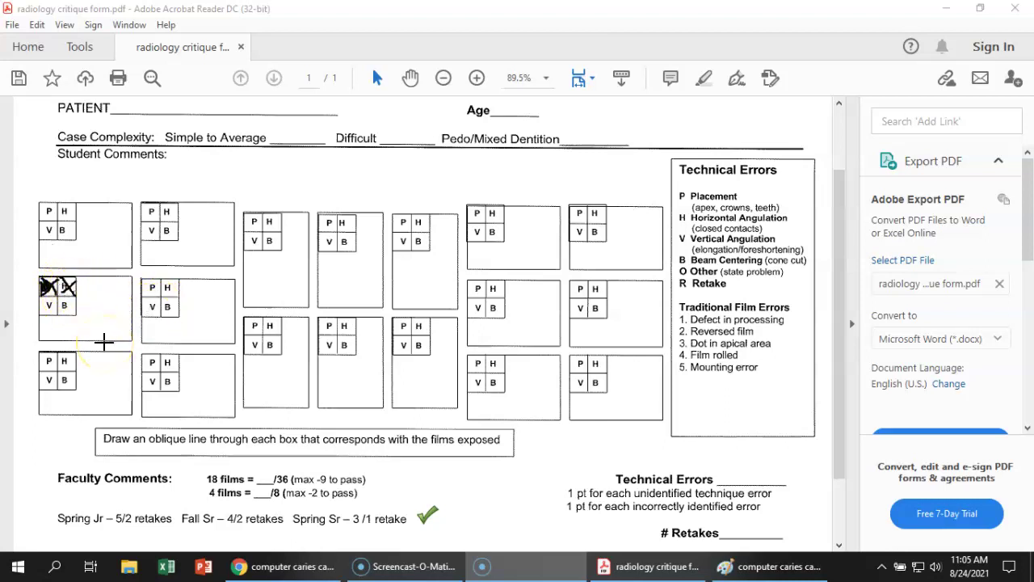
mouse_move(102, 356)
mouse_down()
mouse_move(76, 347)
mouse_move(67, 322)
mouse_up()
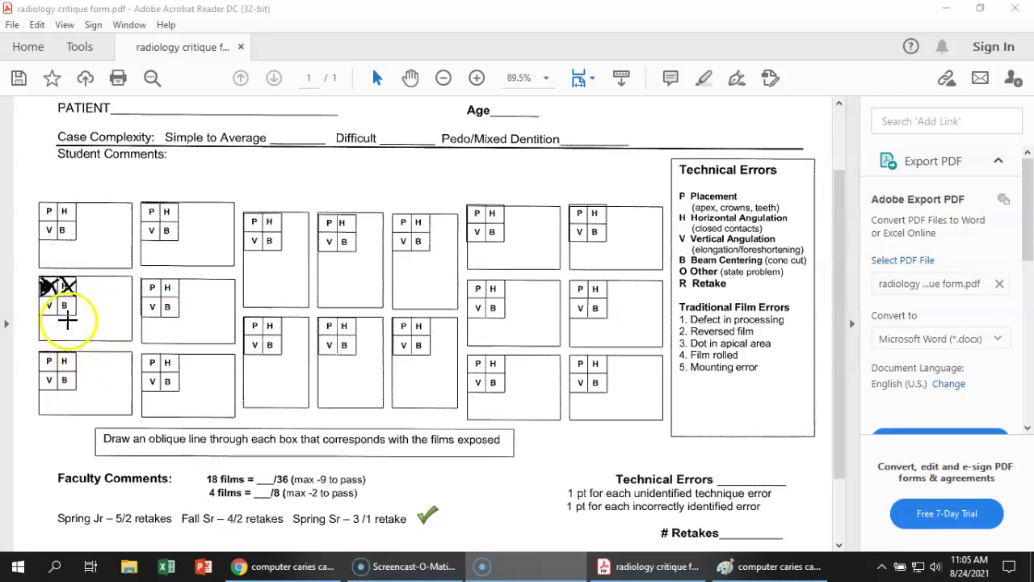